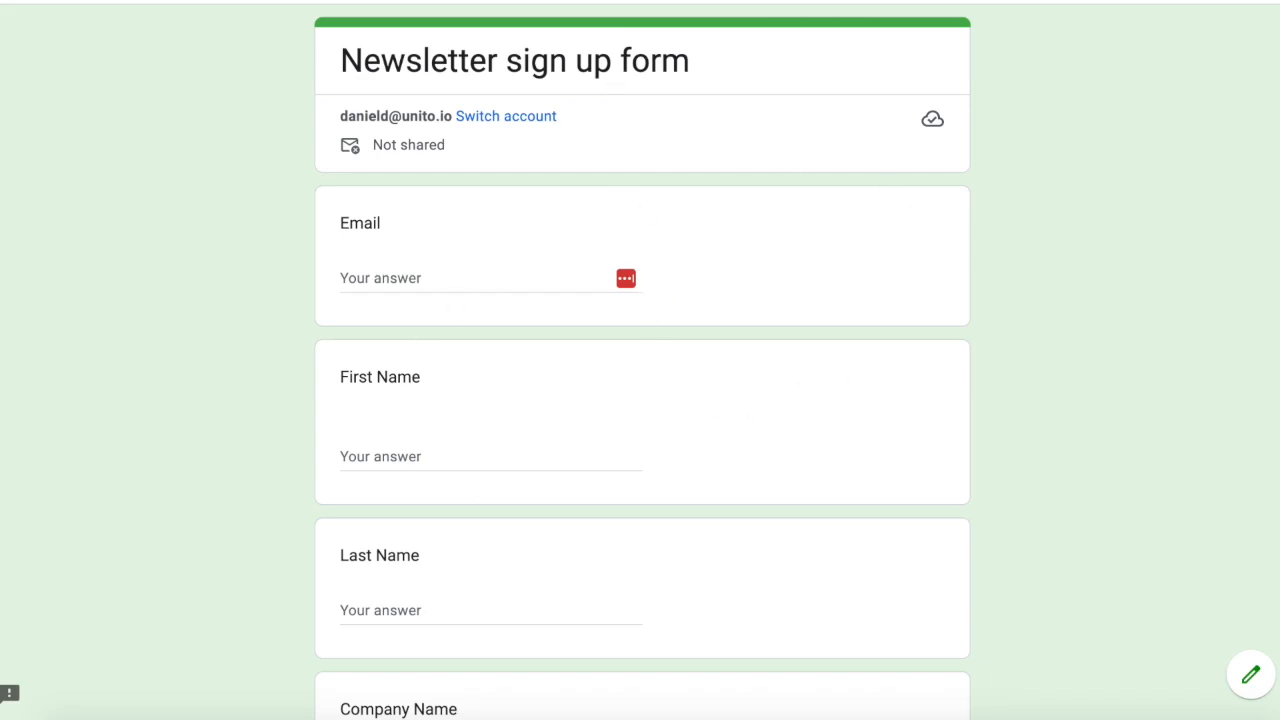
Switch to the Unito flow between Google Forms and Mailchimp and review its connected tools and flow direction
key(ctrl+Tab)
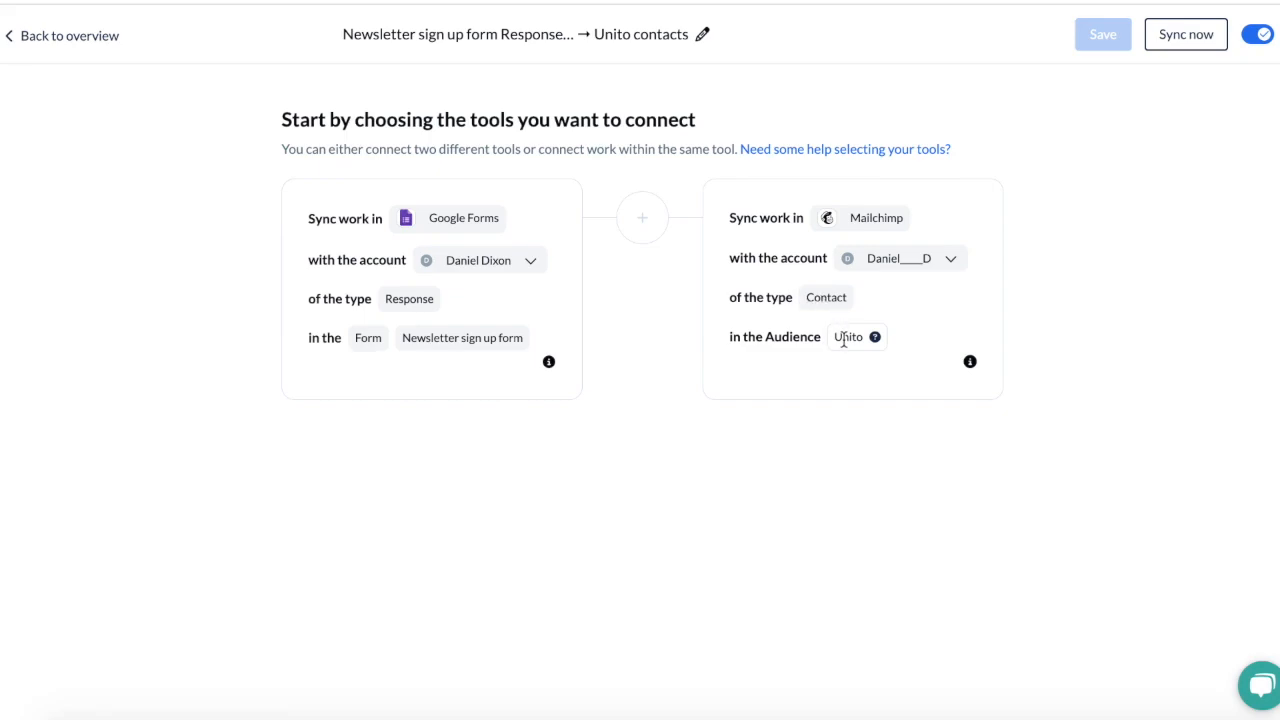
click(90, 38)
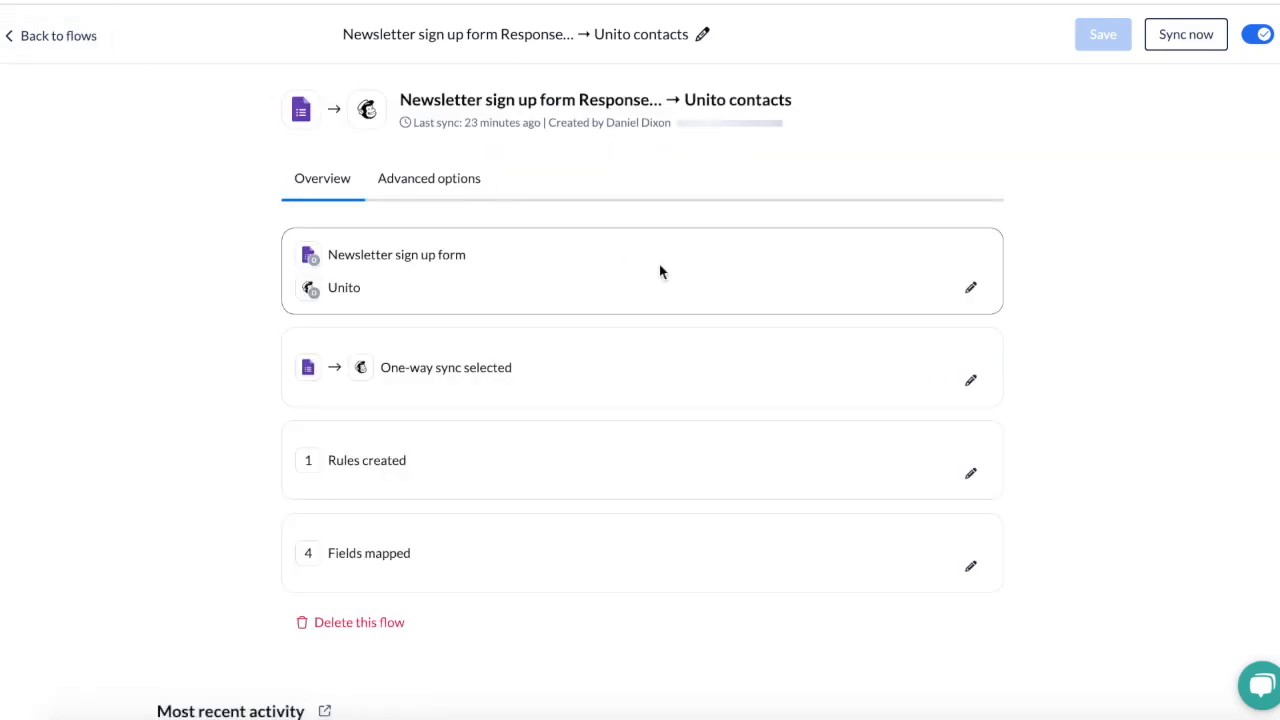
click(972, 384)
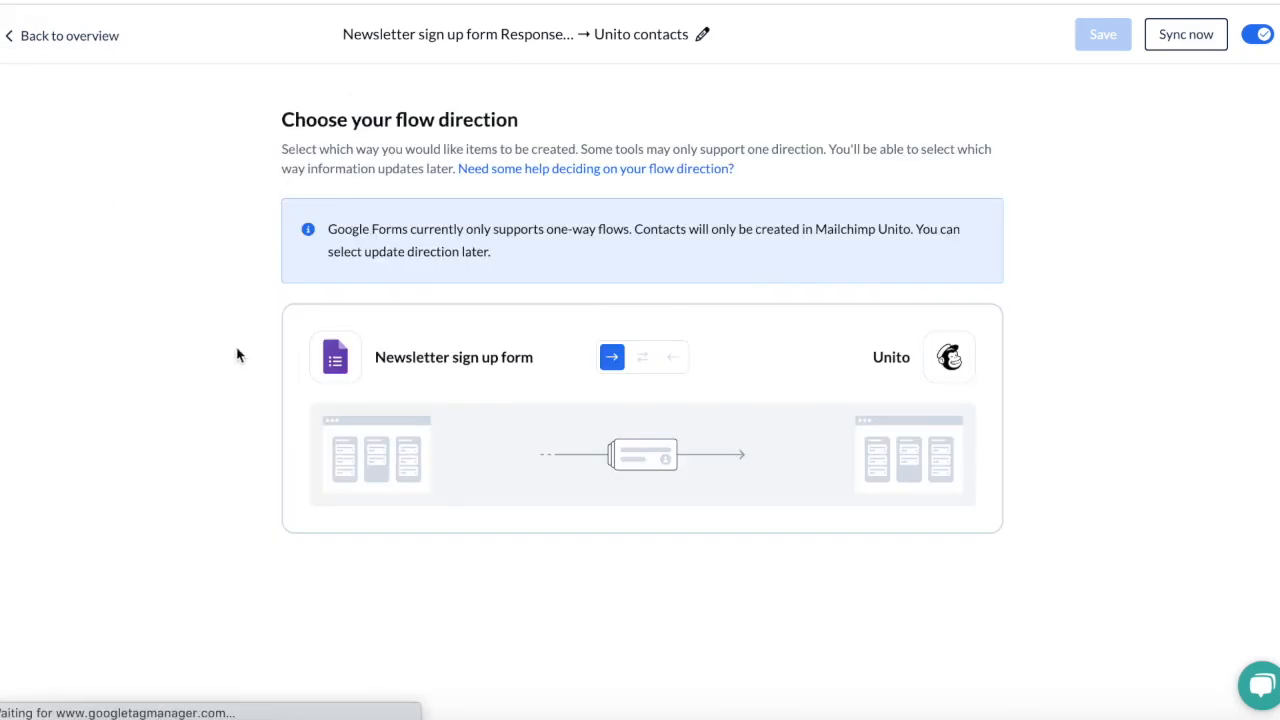
click(97, 36)
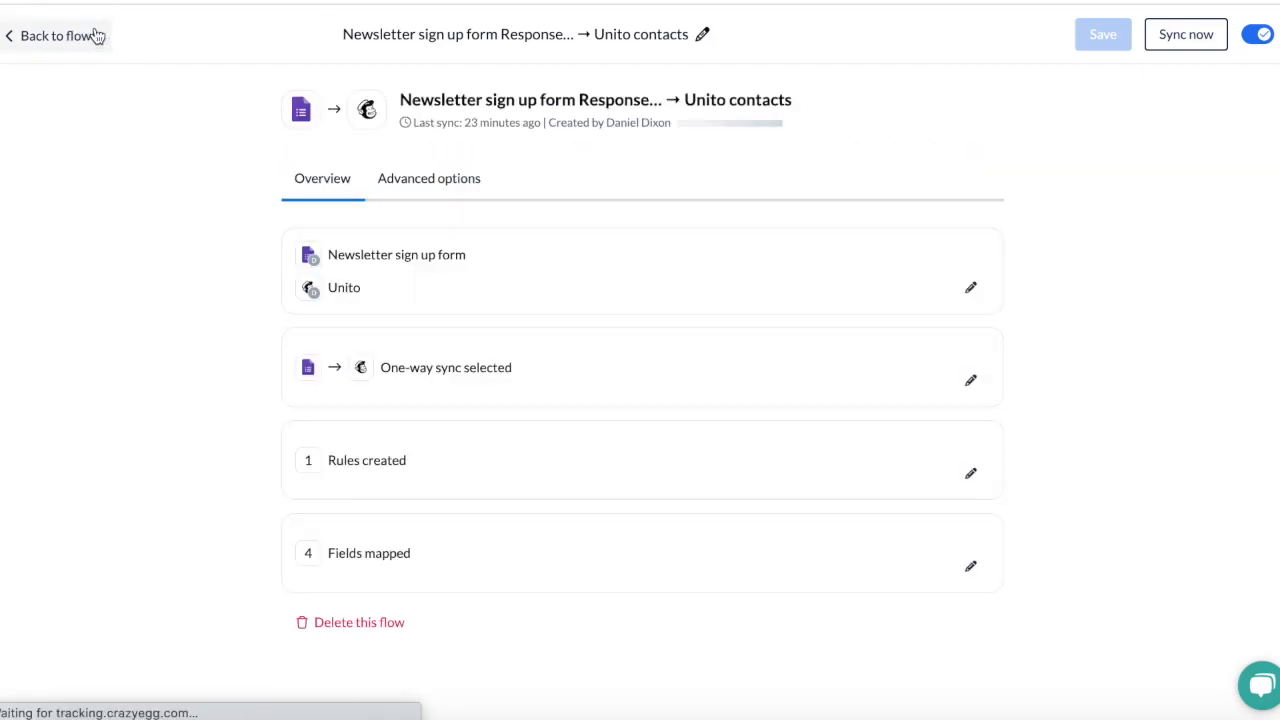
Review the flow's sync rules, including the actions available for newly created Mailchimp contacts
click(970, 473)
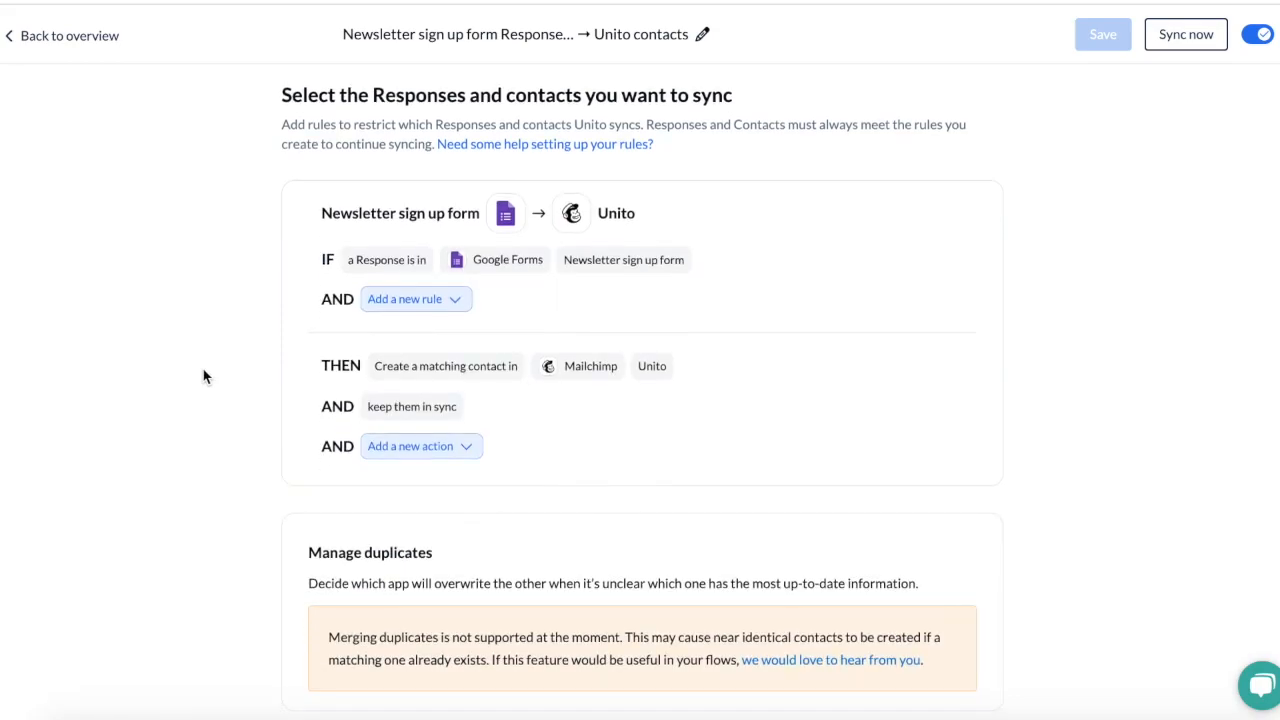
scroll(676, 256, down, 1)
click(459, 447)
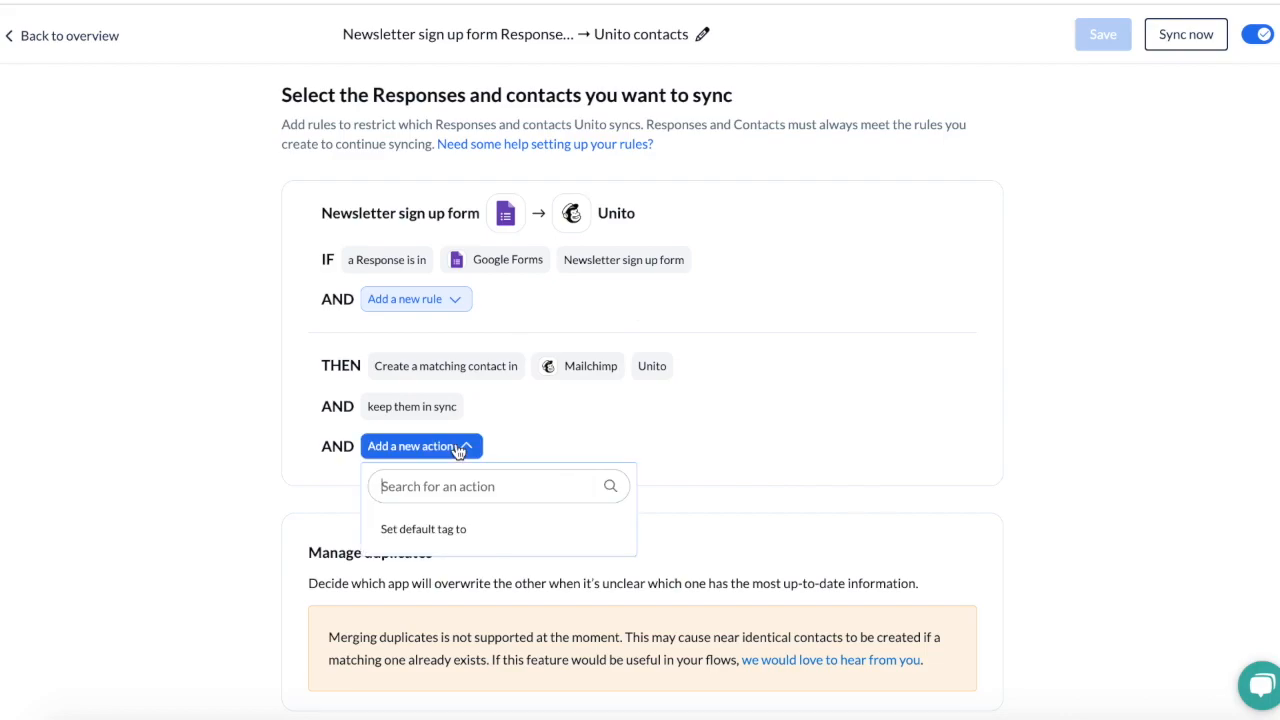
click(660, 418)
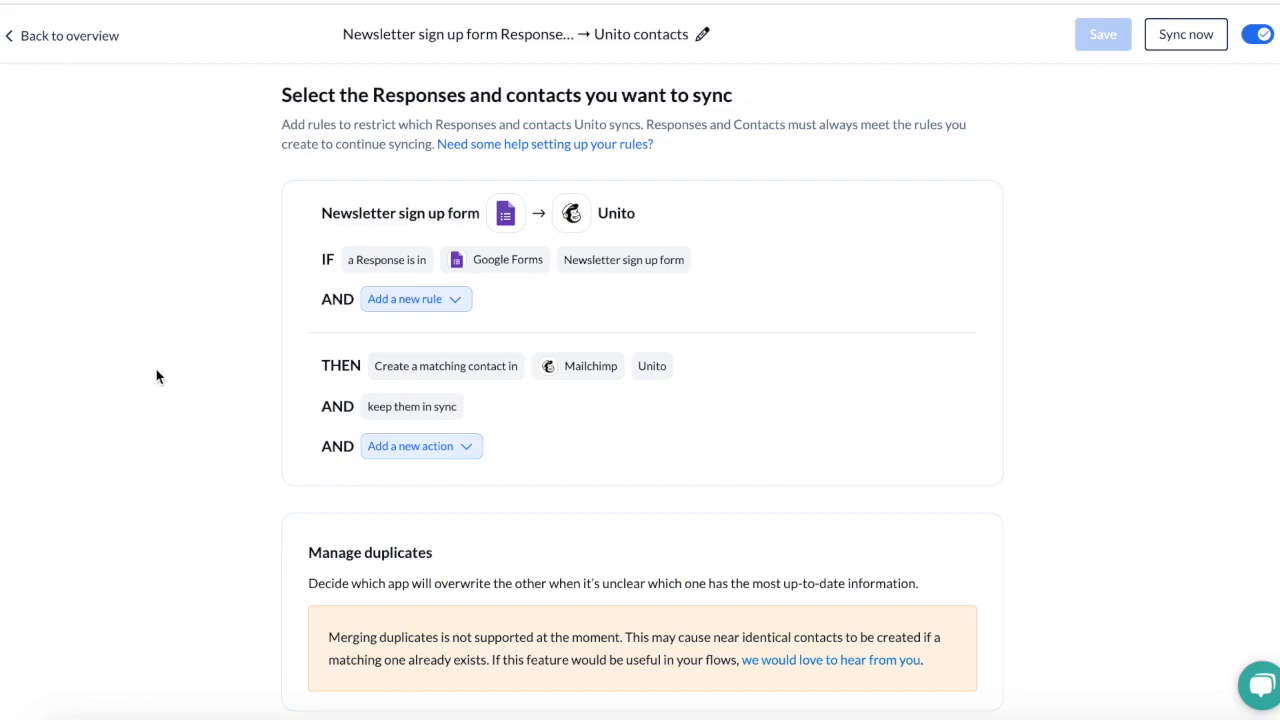
scroll(163, 375, up, 1)
scroll(163, 375, down, 1)
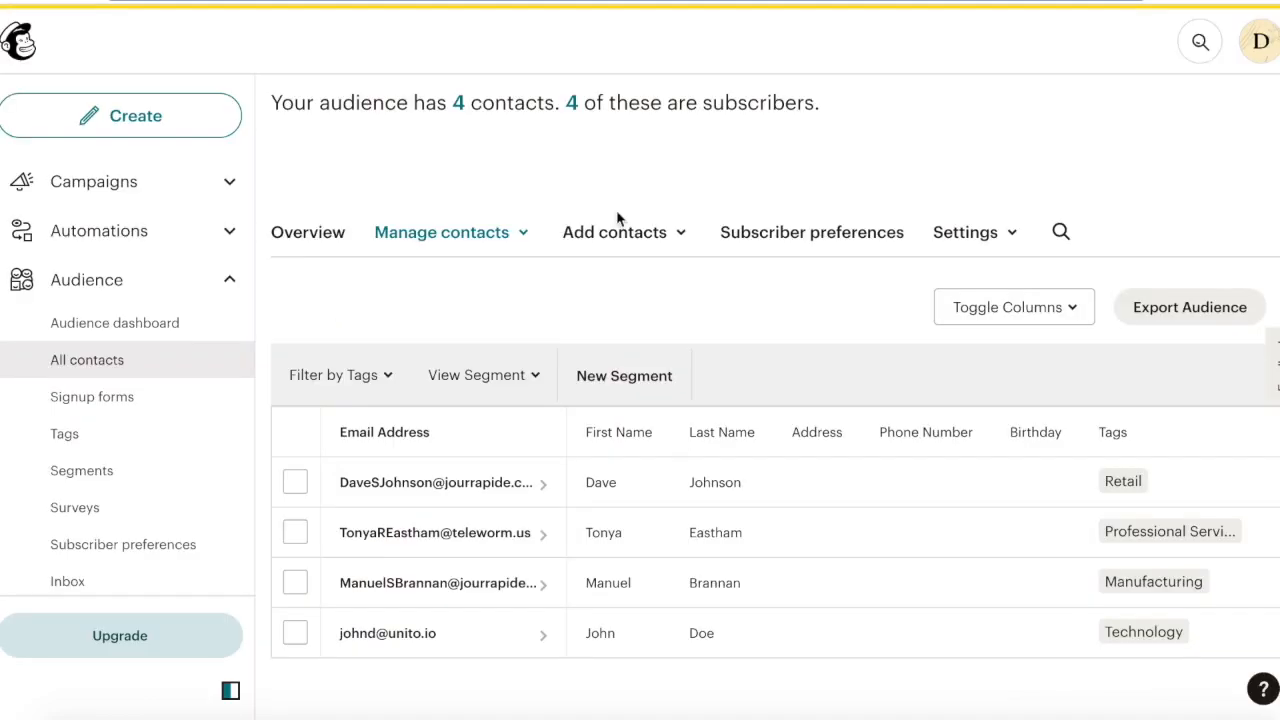
Compare the contact columns in the Mailchimp audience with the Unito flow's field mappings
scroll(743, 527, right, 10)
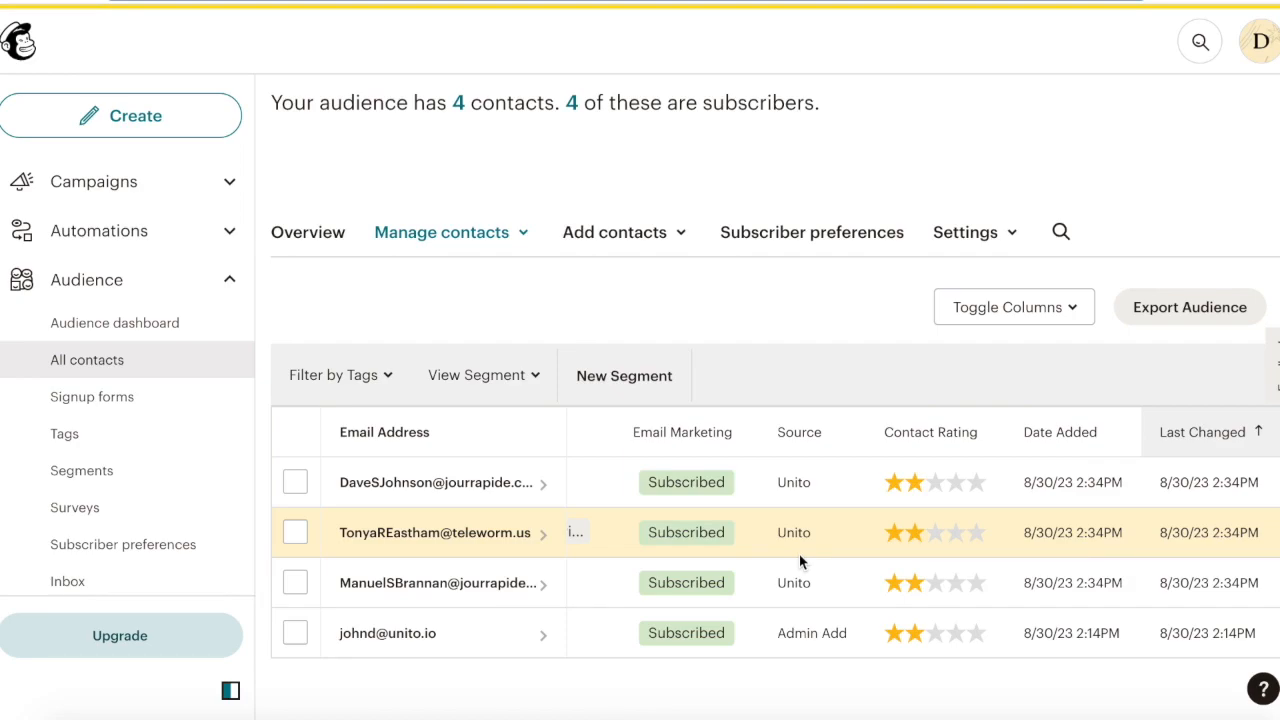
scroll(799, 562, right, 5)
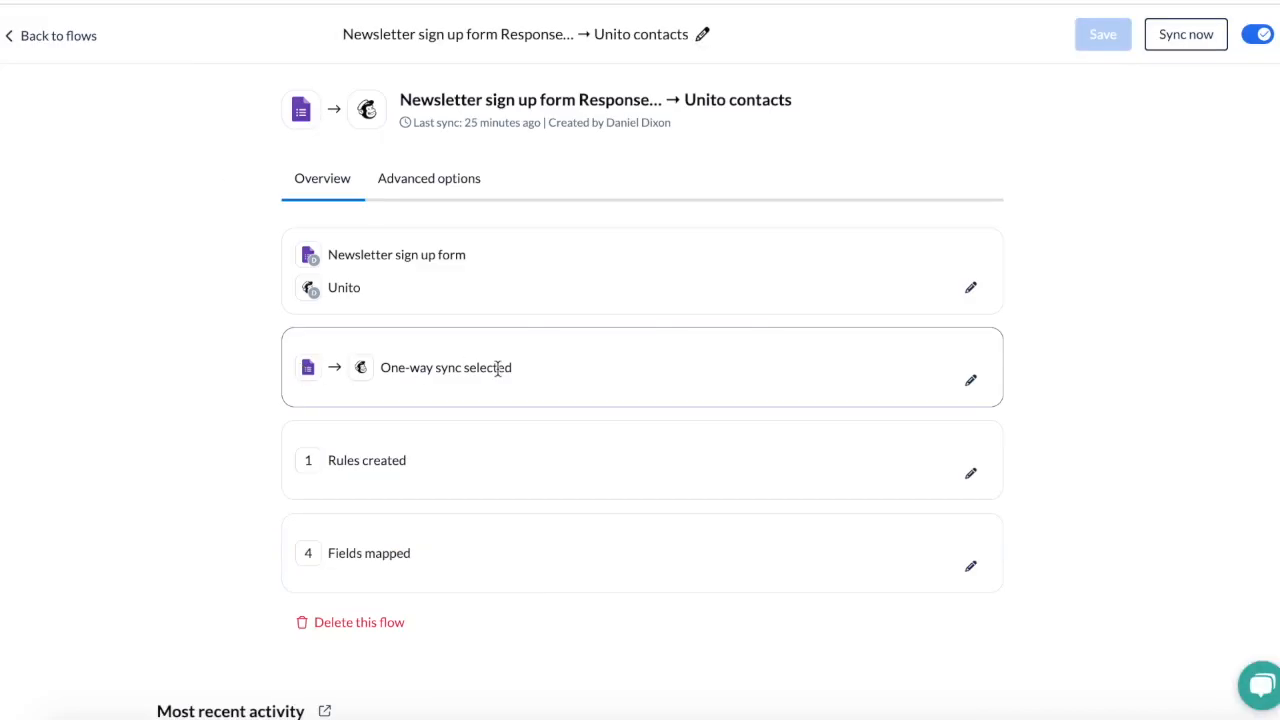
click(971, 566)
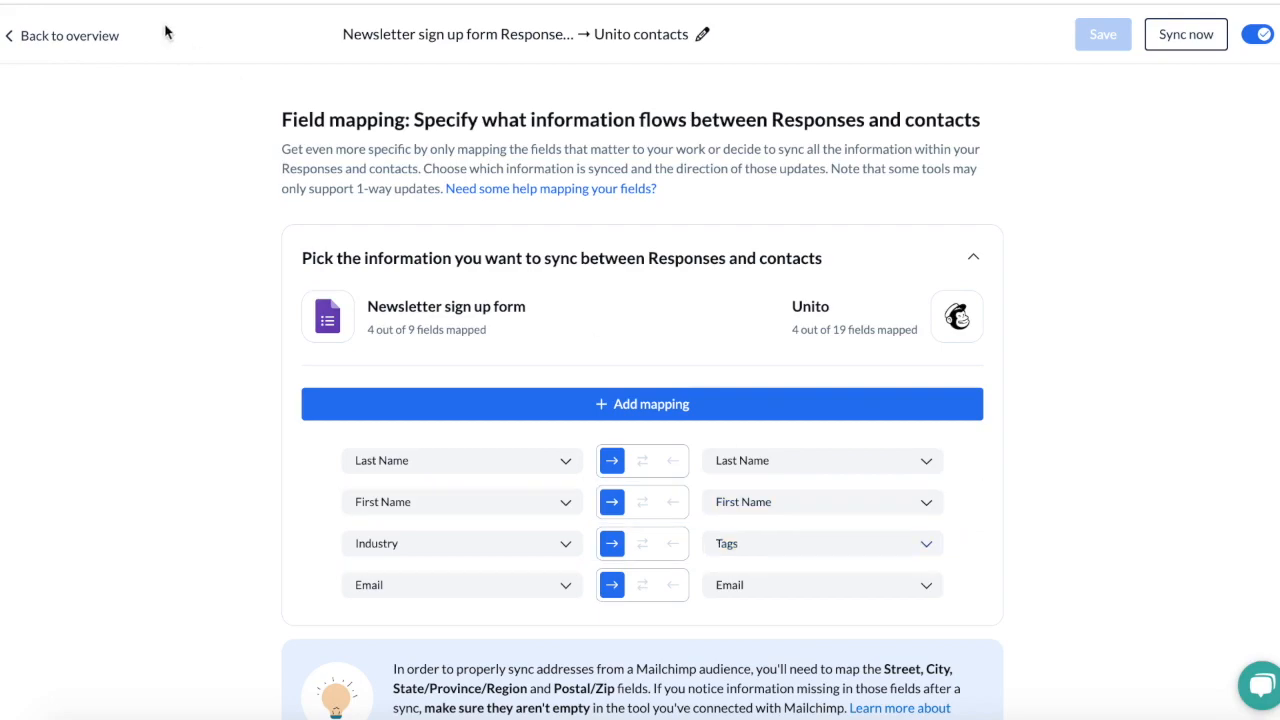
click(100, 35)
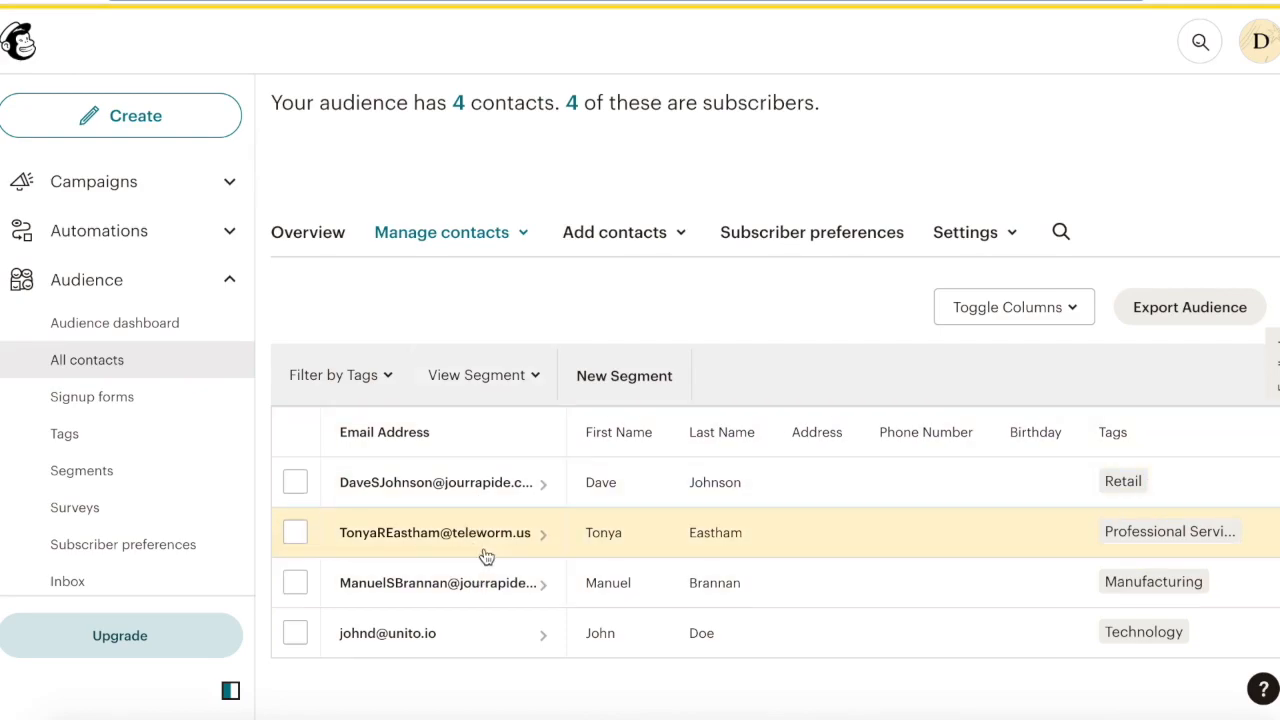
scroll(856, 516, right, 5)
scroll(858, 518, left, 5)
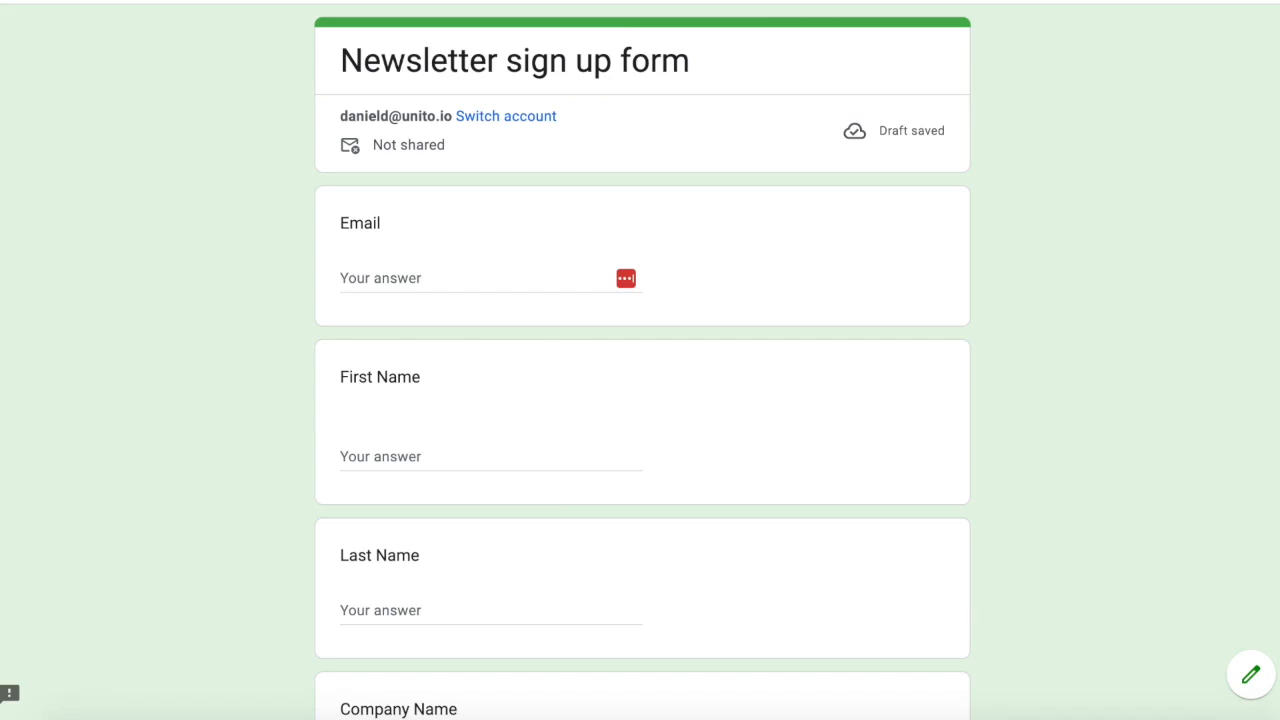
Fill in the newsletter sign up form with the subscriber's email, first name, last name and company, choose the Professional Services industry, and submit it
click(400, 278)
key(super+v)
click(441, 467)
click(409, 608)
scroll(409, 500, down, 4)
click(404, 336)
text(Corinthian Designs)
click(350, 527)
scroll(350, 527, down, 3)
click(366, 625)
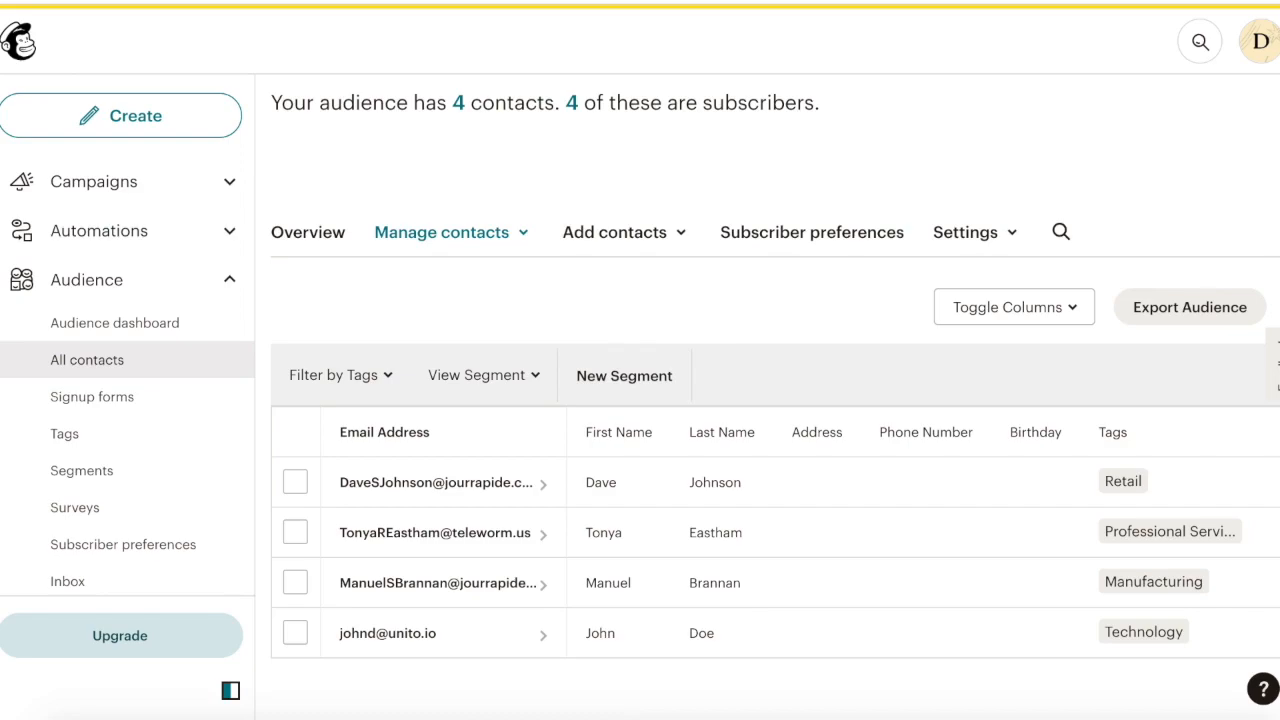
Return to the refreshed Mailchimp contact list and examine the newly synced contact's name, tag, source and date added
click(86, 0)
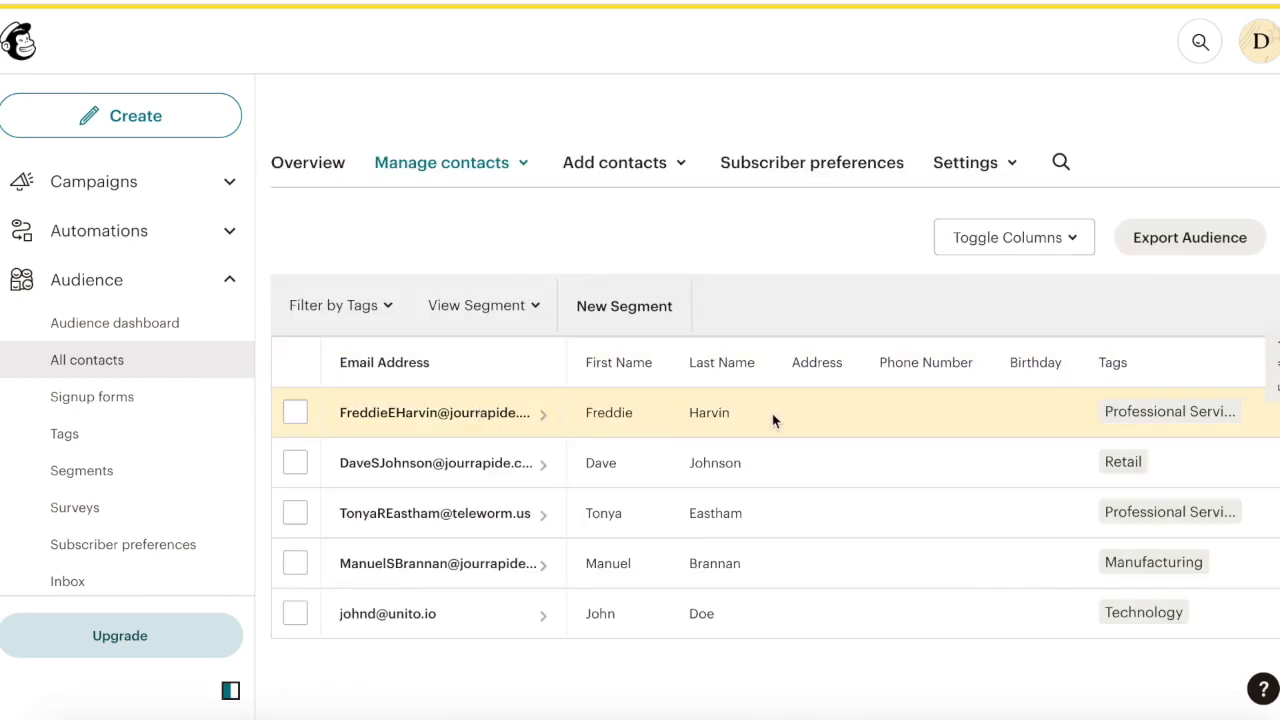
scroll(772, 413, right, 10)
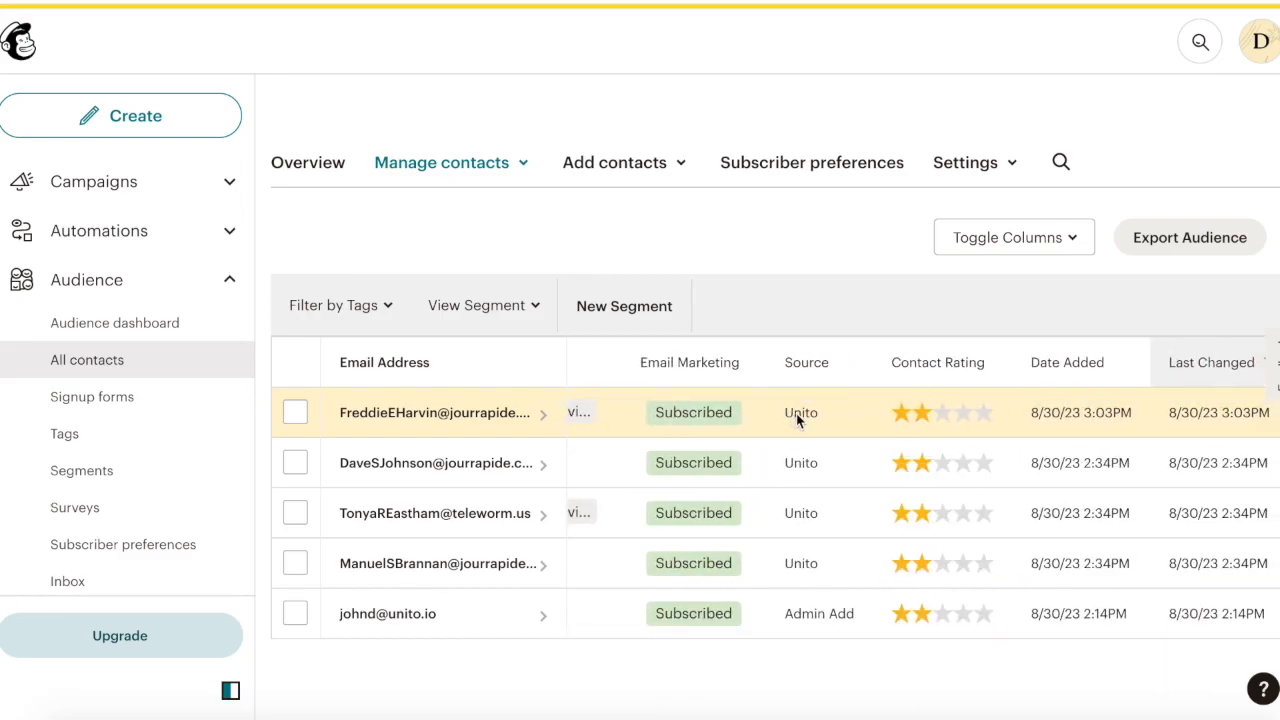
scroll(796, 413, left, 8)
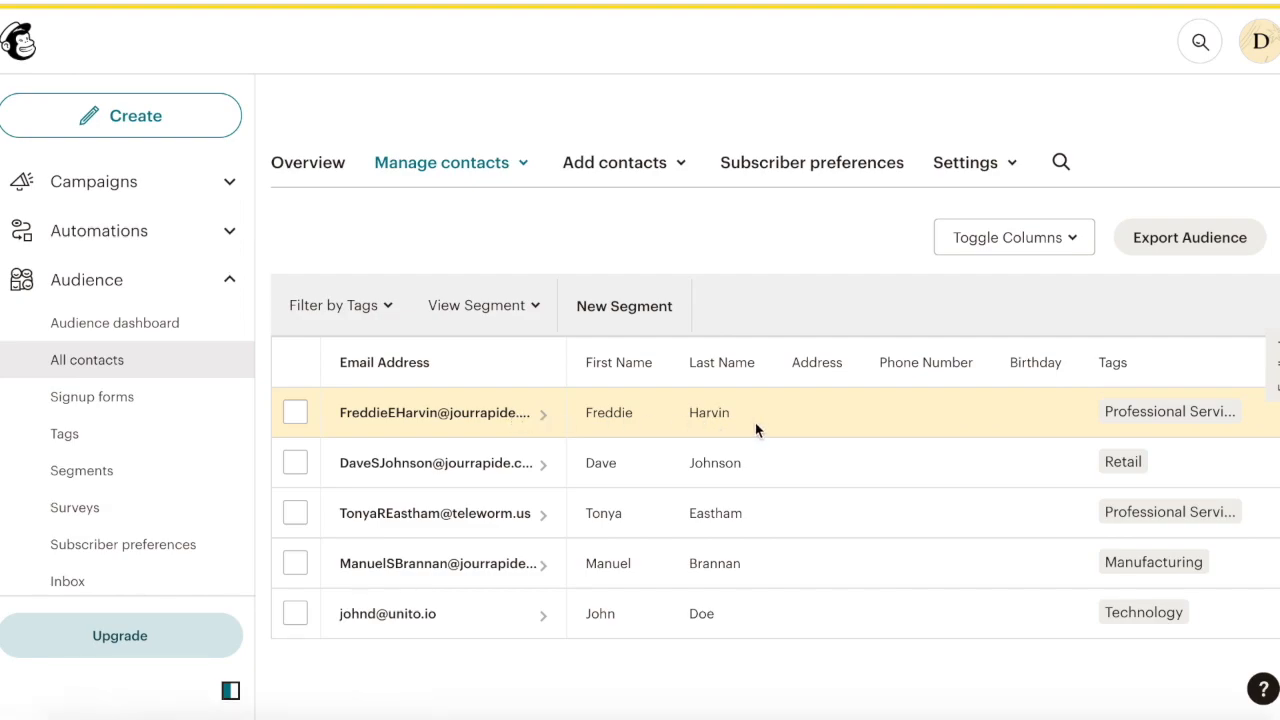
scroll(755, 422, right, 5)
scroll(755, 422, right, 3)
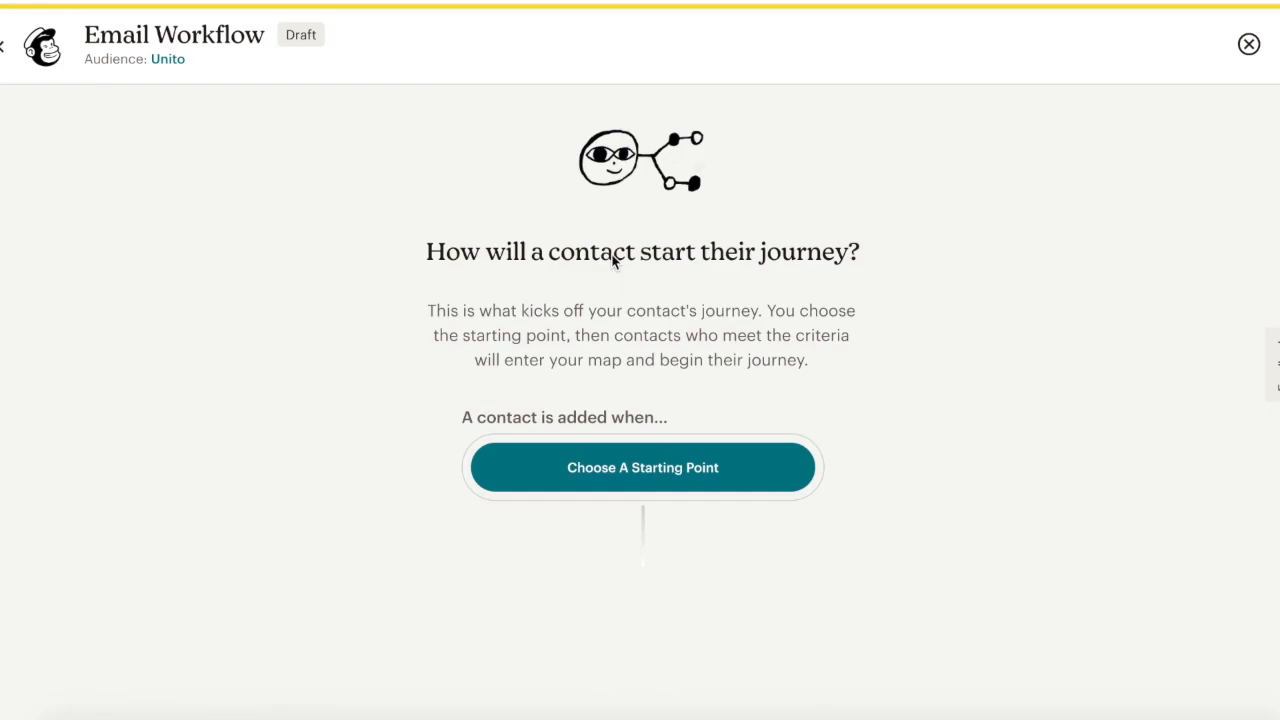
View the starting points offered for the Email Workflow and look through the audience's list of tags
click(591, 469)
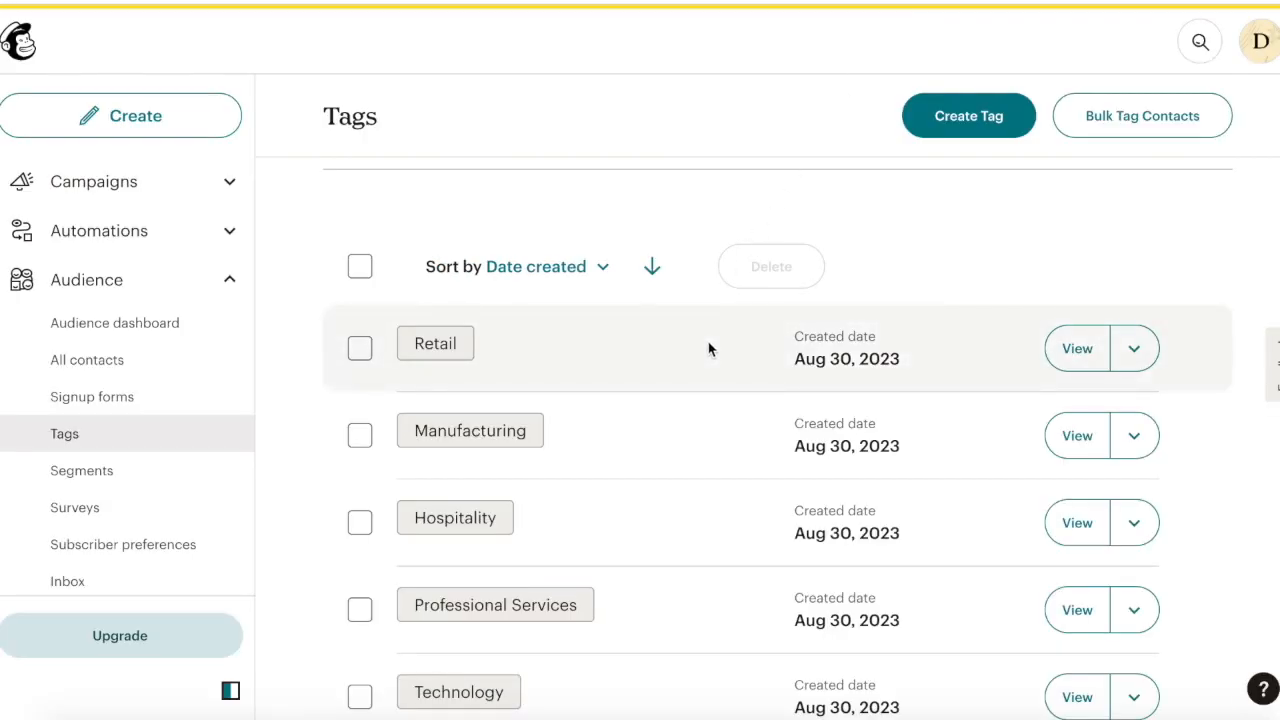
scroll(709, 349, down, 2)
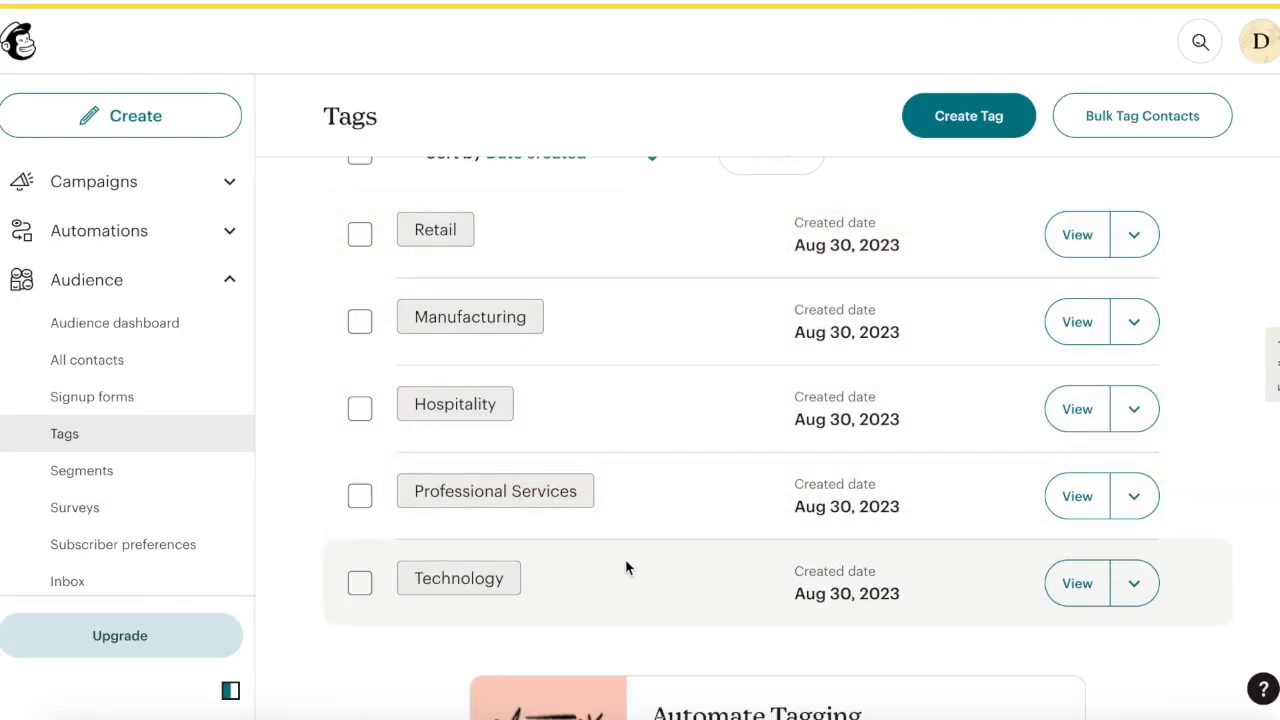
scroll(625, 563, up, 1)
scroll(625, 563, down, 1)
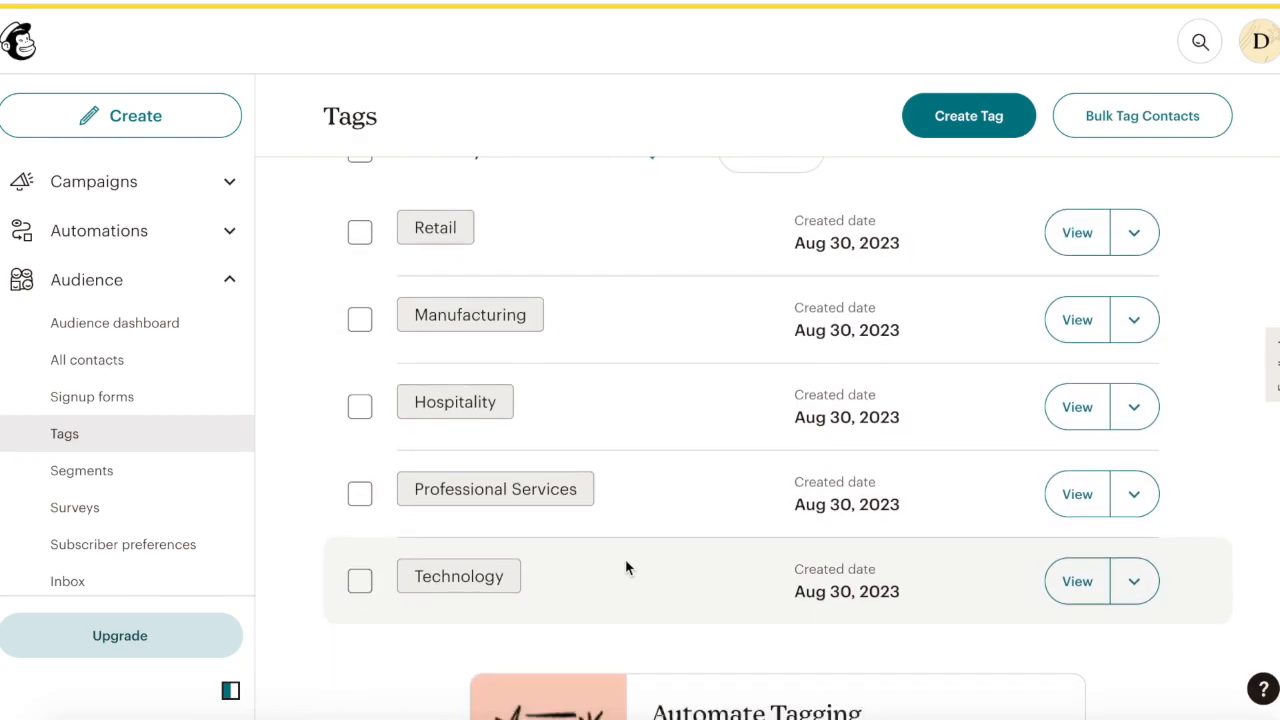